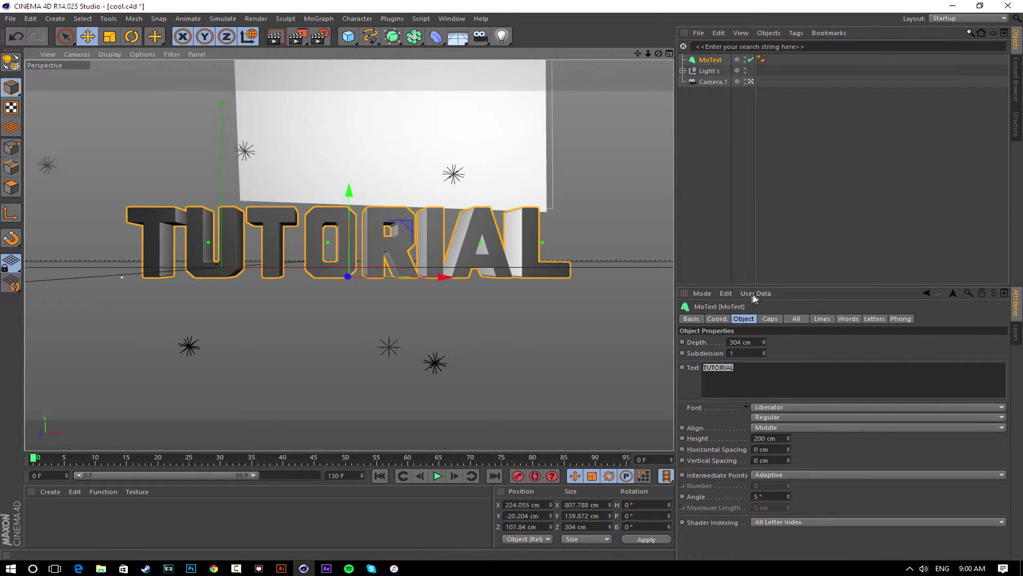
Give the MoText Fillet Caps on Start and End, each with a 1 cm radius, then inspect the edges.
click(772, 320)
click(742, 343)
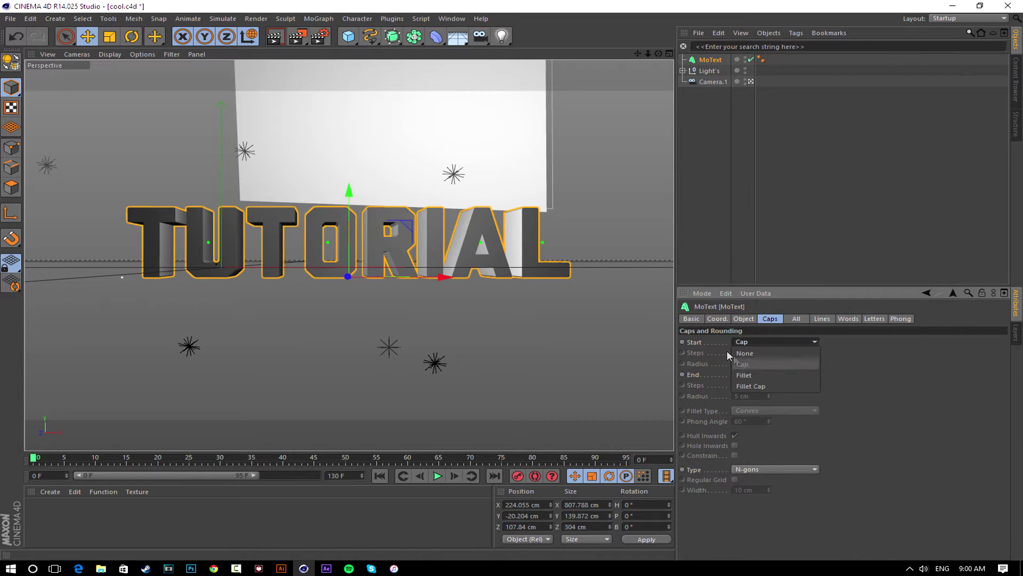
click(753, 386)
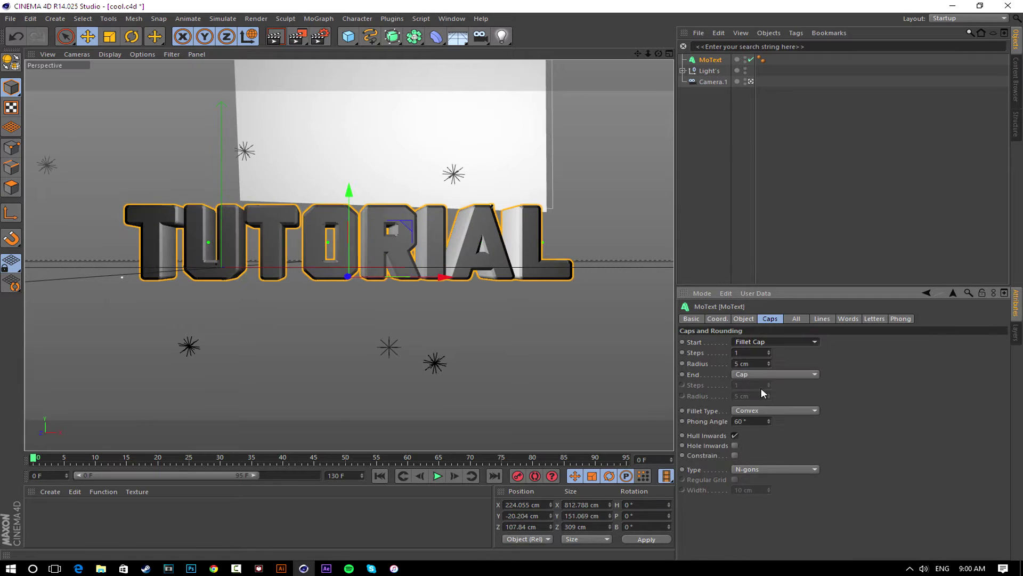
click(746, 373)
click(757, 418)
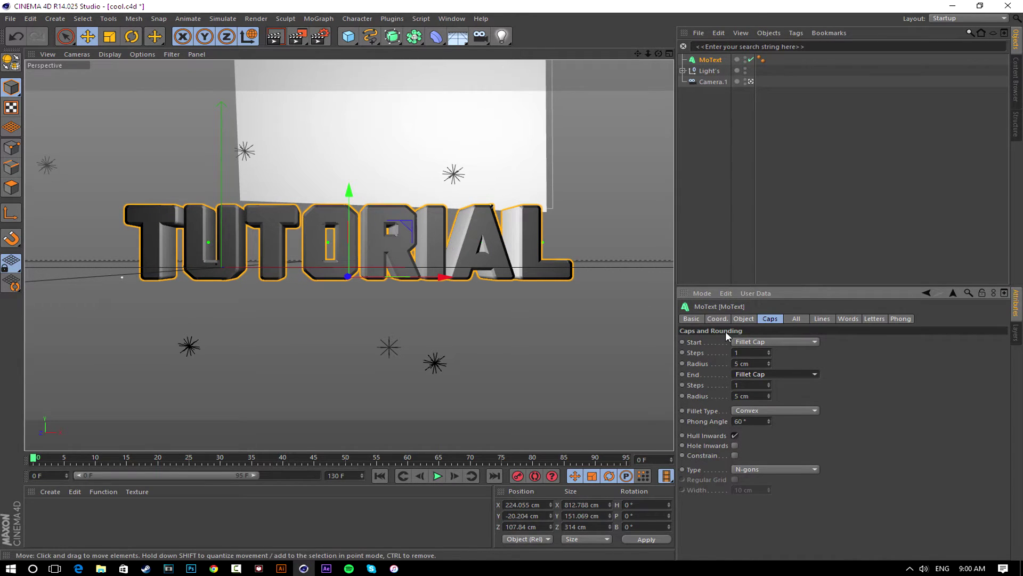
click(733, 364)
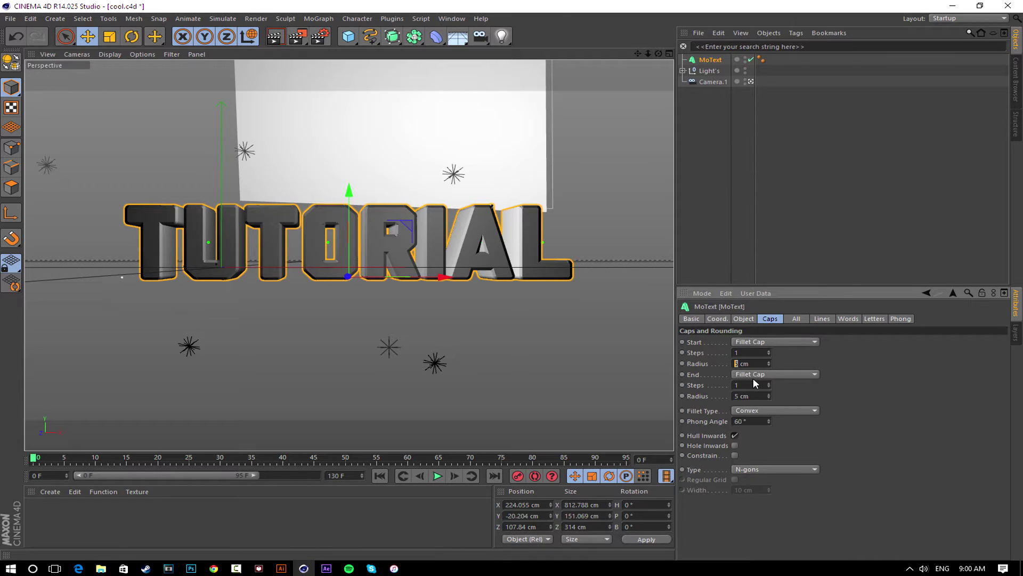
text(1)
key(Return)
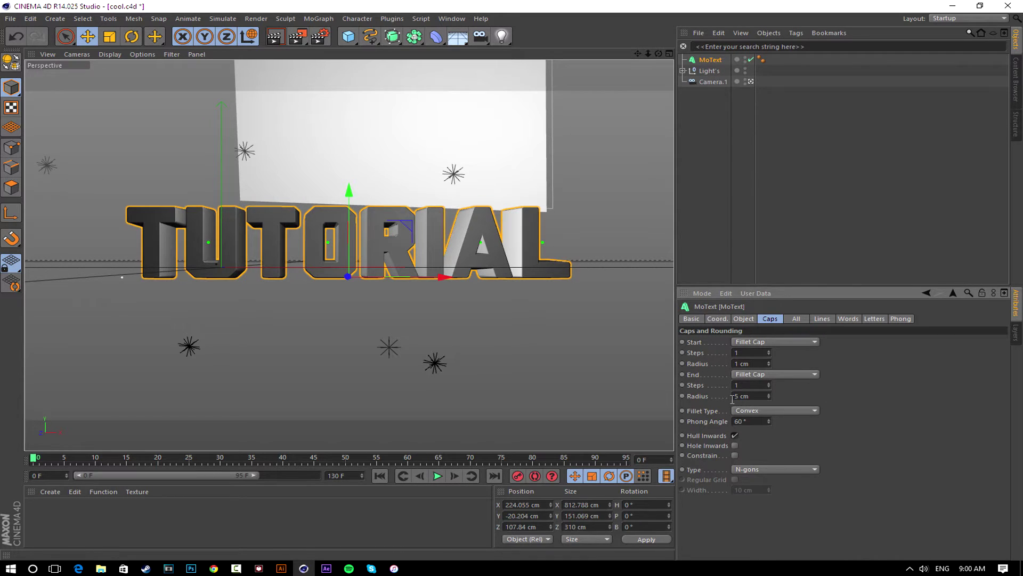
double_click(740, 397)
key(Return)
click(730, 233)
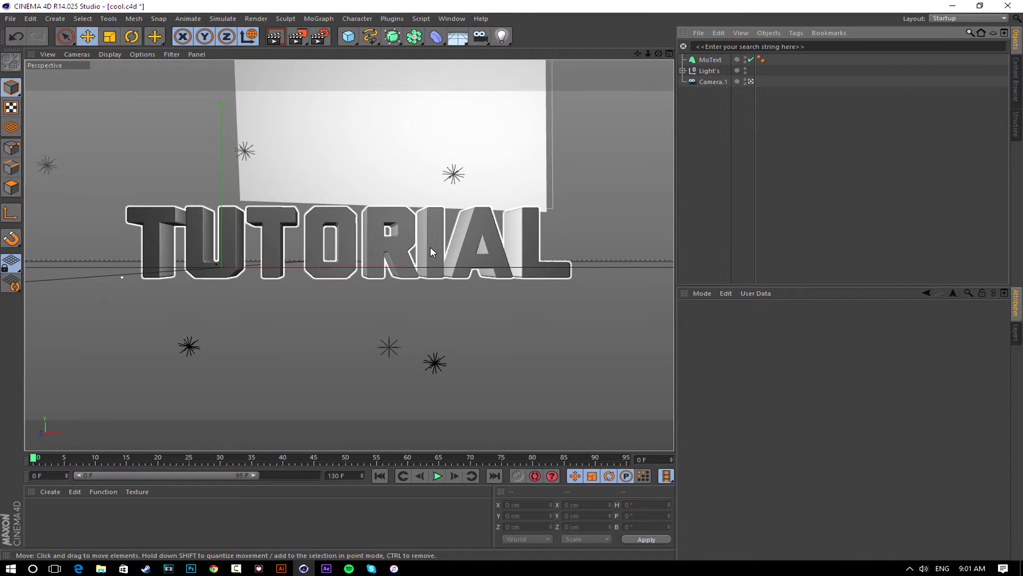
click(711, 60)
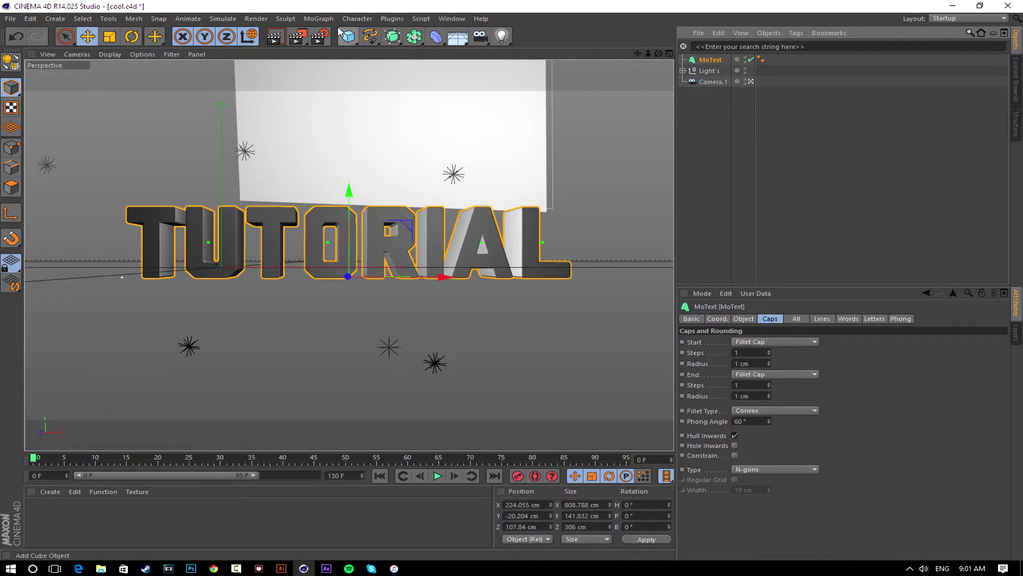
Add a Target effector to the MoText from the MoGraph Effector menu.
click(319, 19)
mouse_move(335, 37)
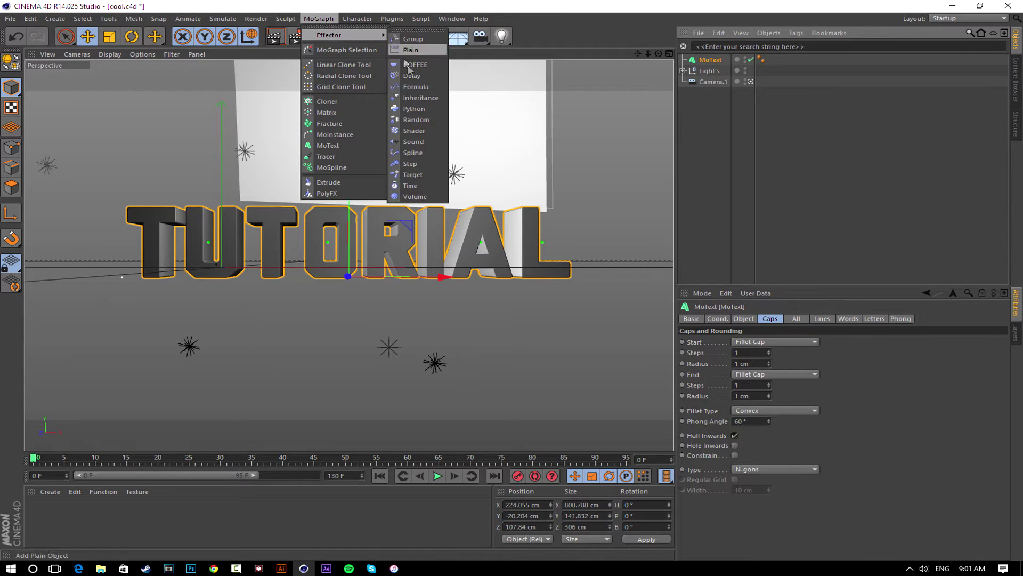
click(413, 175)
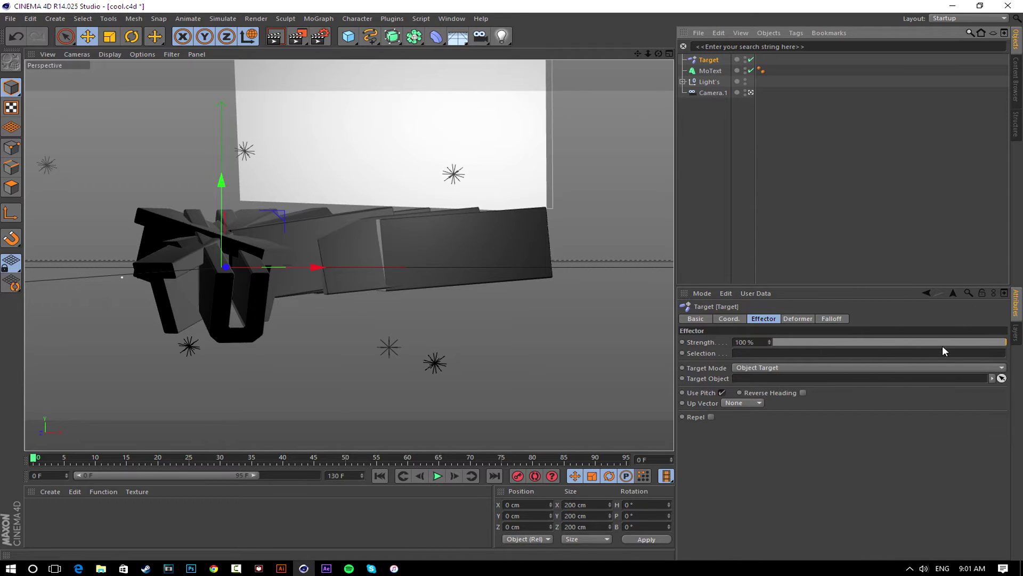
Set the Target effector's Strength to 50% so the letters tilt and twist.
drag(1006, 342, 779, 350)
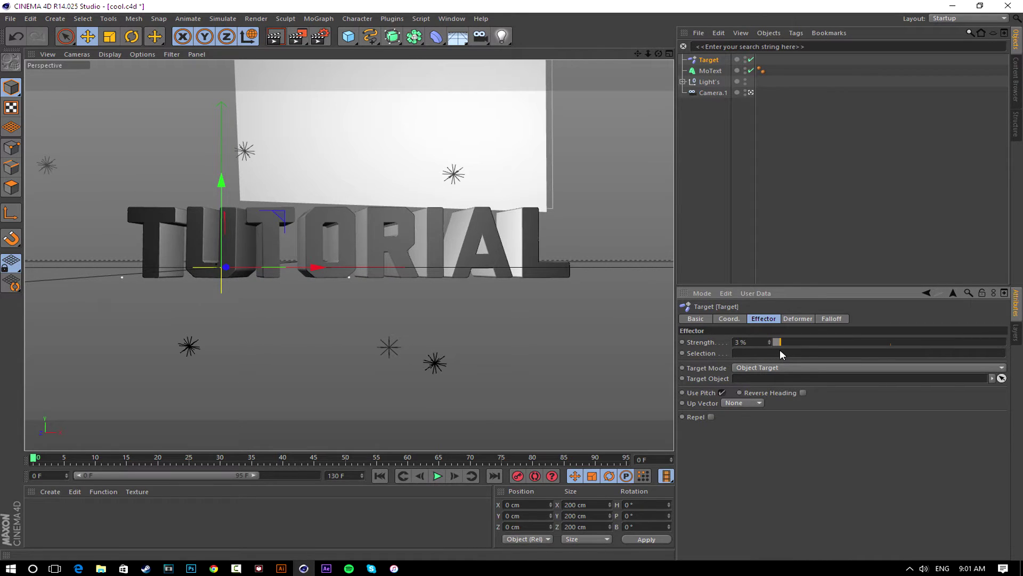
click(765, 251)
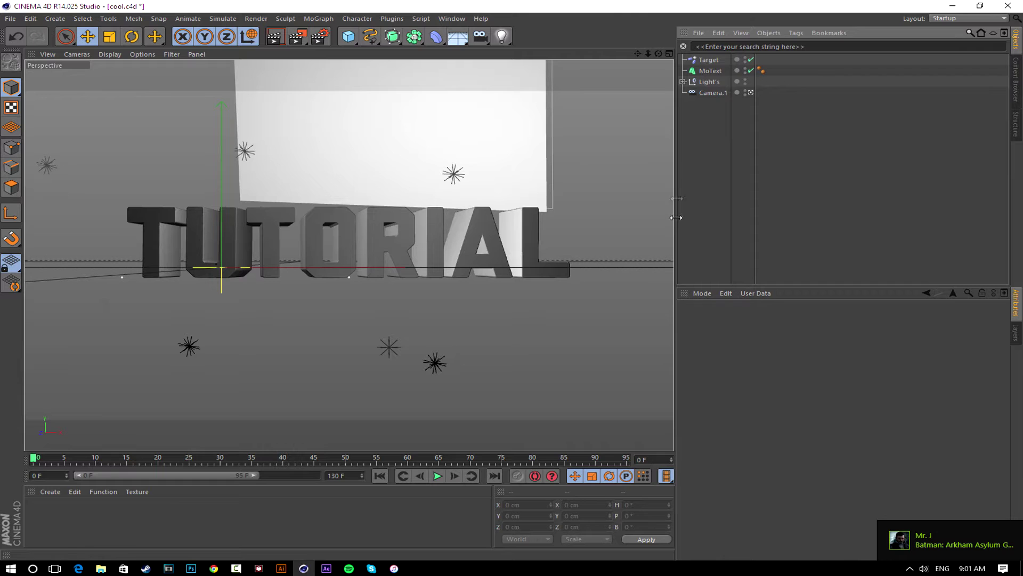
click(708, 60)
drag(790, 344, 897, 354)
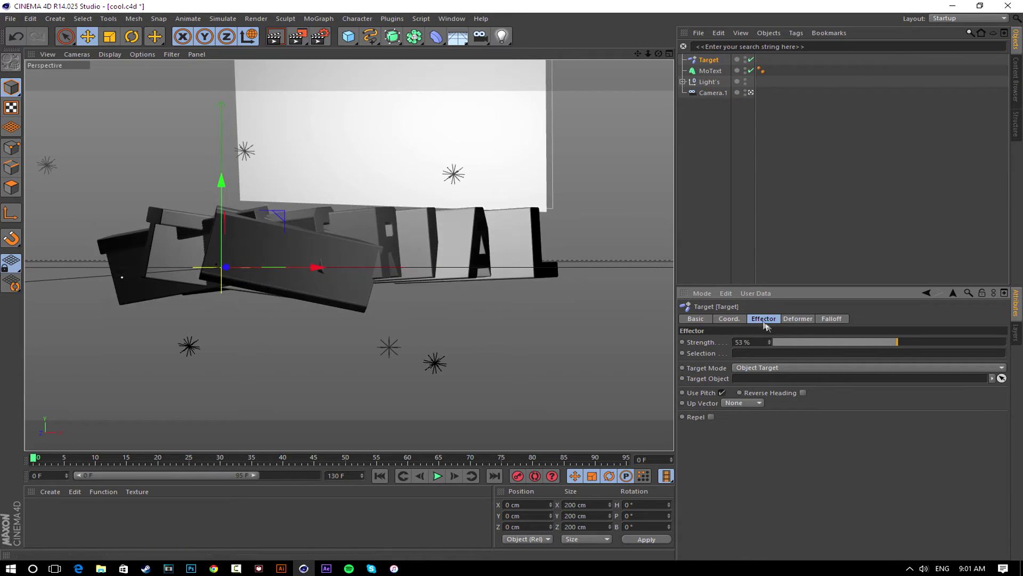
drag(898, 346, 890, 345)
click(717, 71)
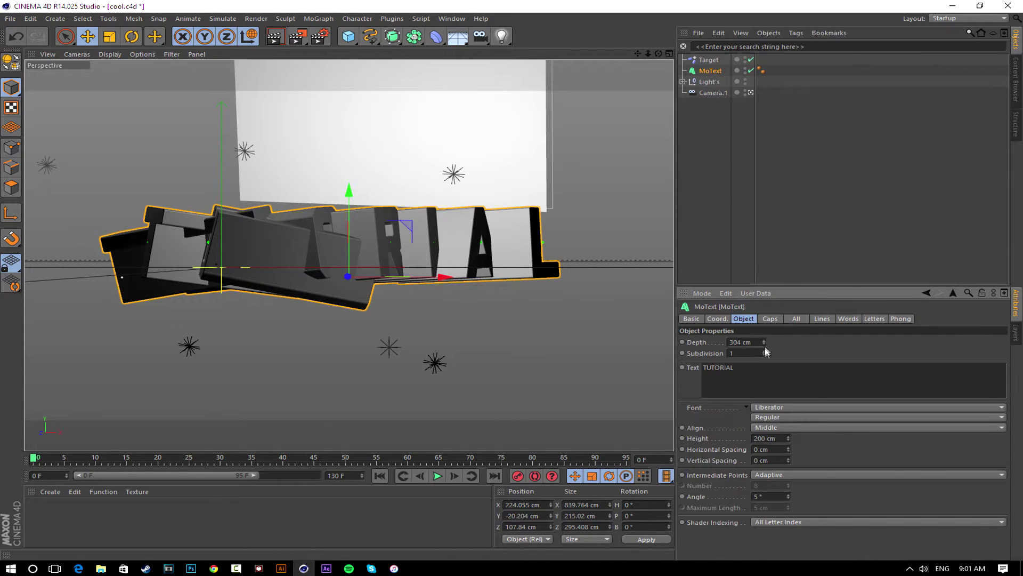
Lower the MoText depth to thin the letters and weaken the Target Strength to about 9%.
drag(764, 341, 763, 385)
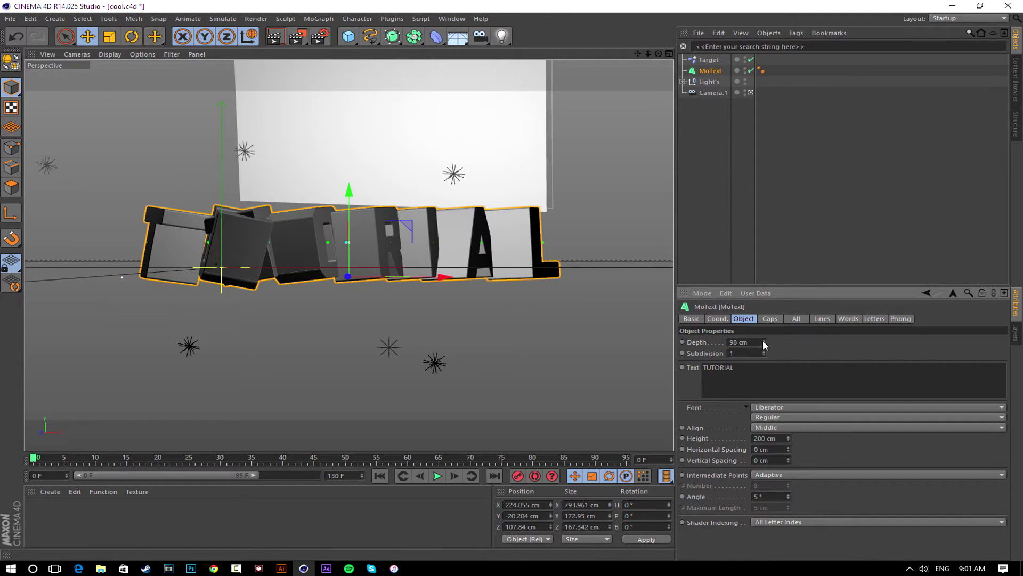
click(708, 60)
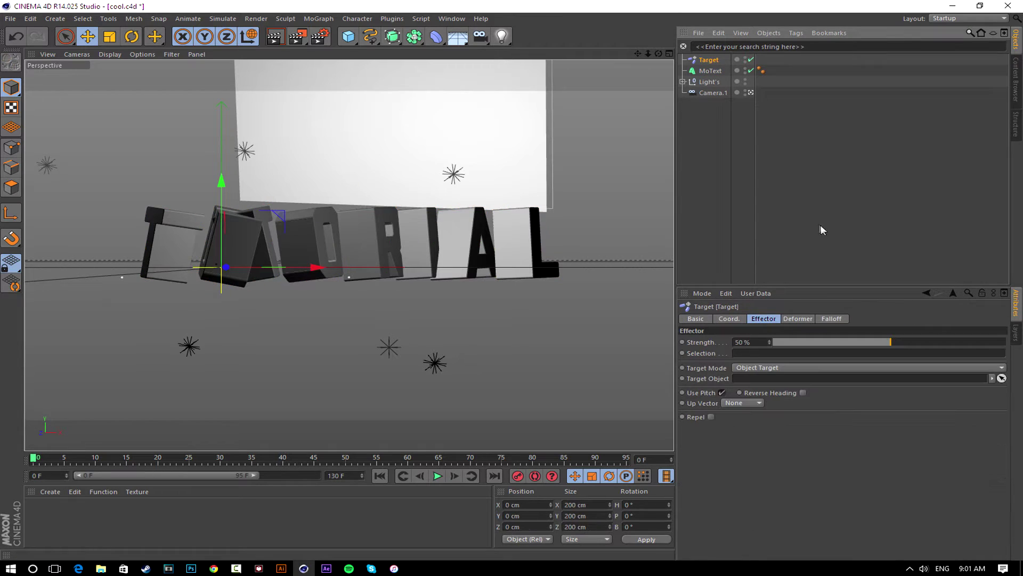
drag(890, 342, 796, 353)
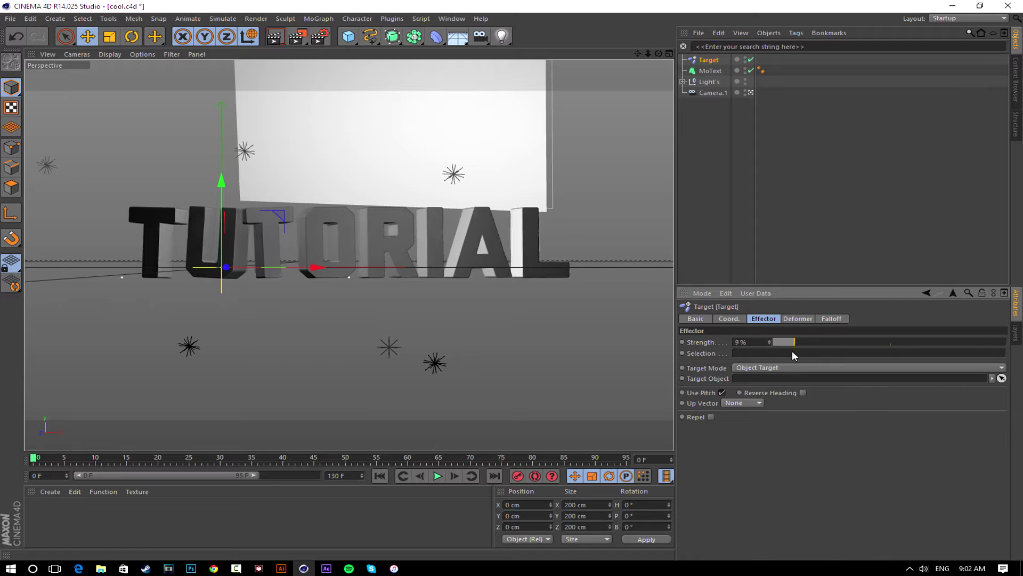
click(741, 186)
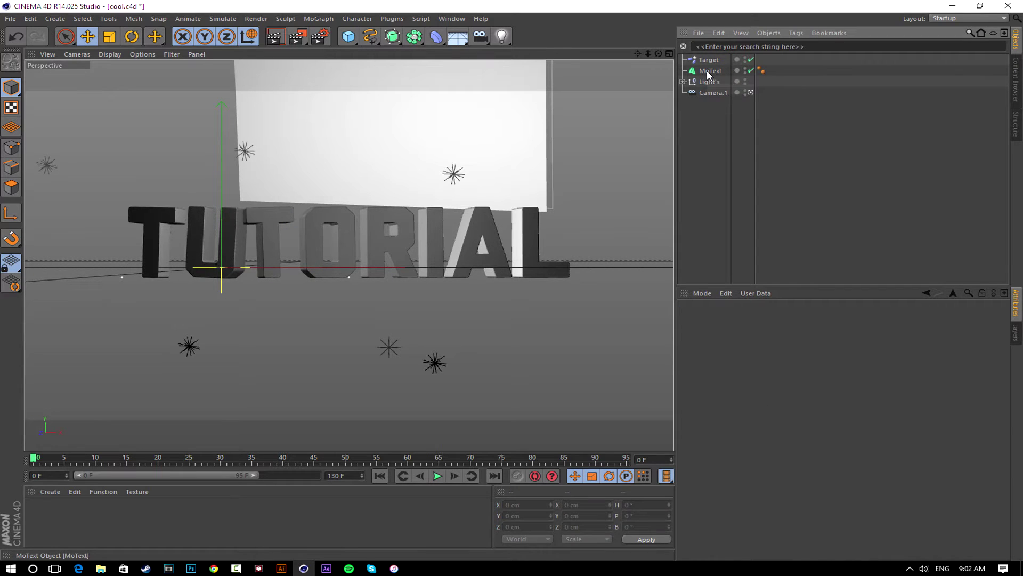
click(708, 71)
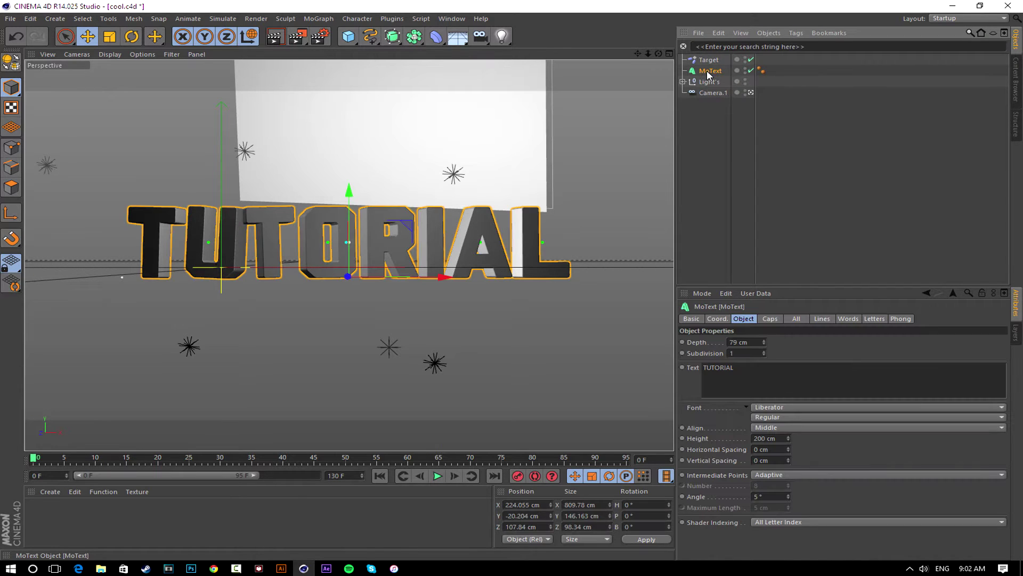
Rotate the TUTORIAL text to roughly H -2° and P -5.2° to square it toward the camera.
click(132, 38)
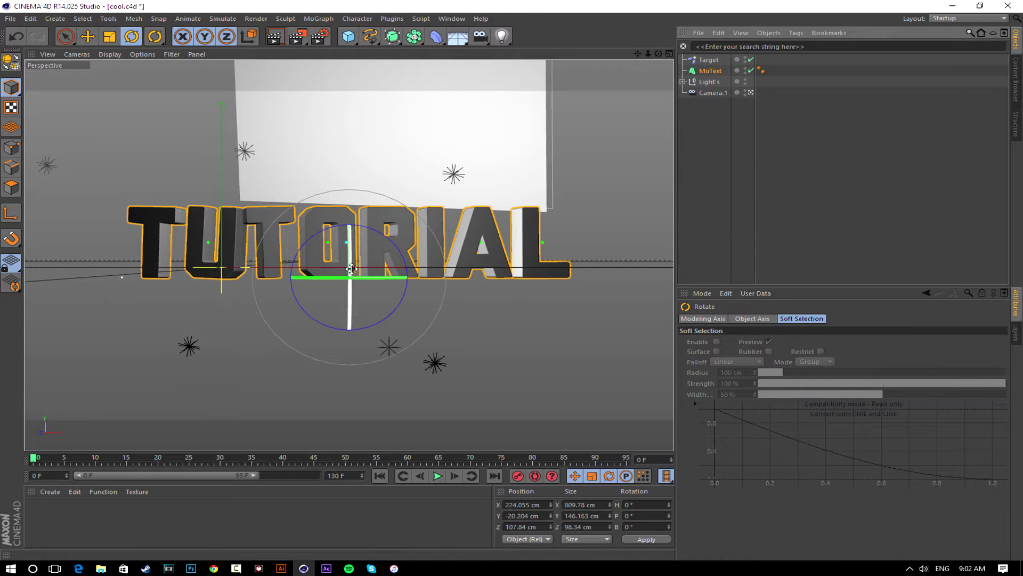
drag(351, 268, 405, 269)
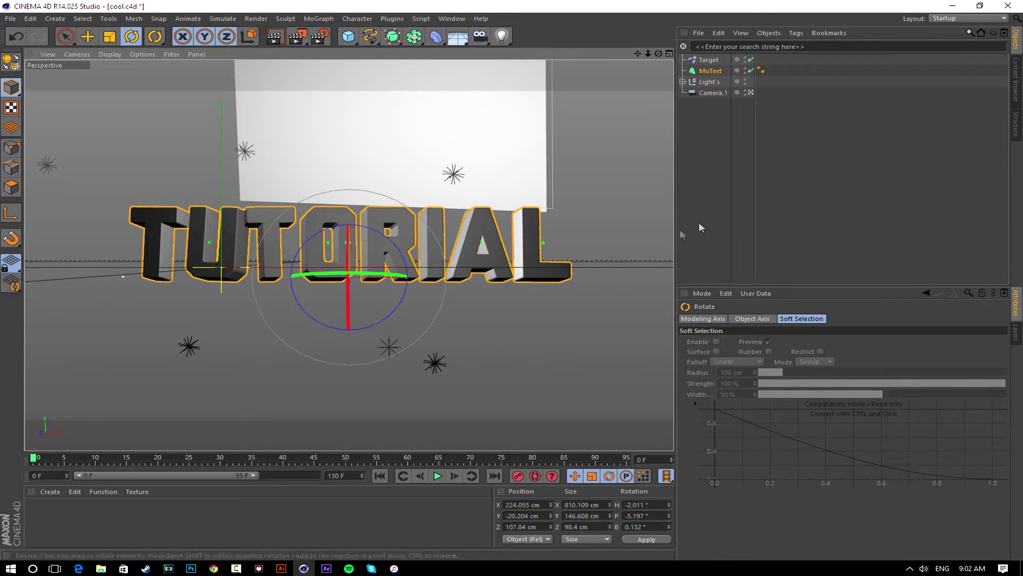
click(732, 220)
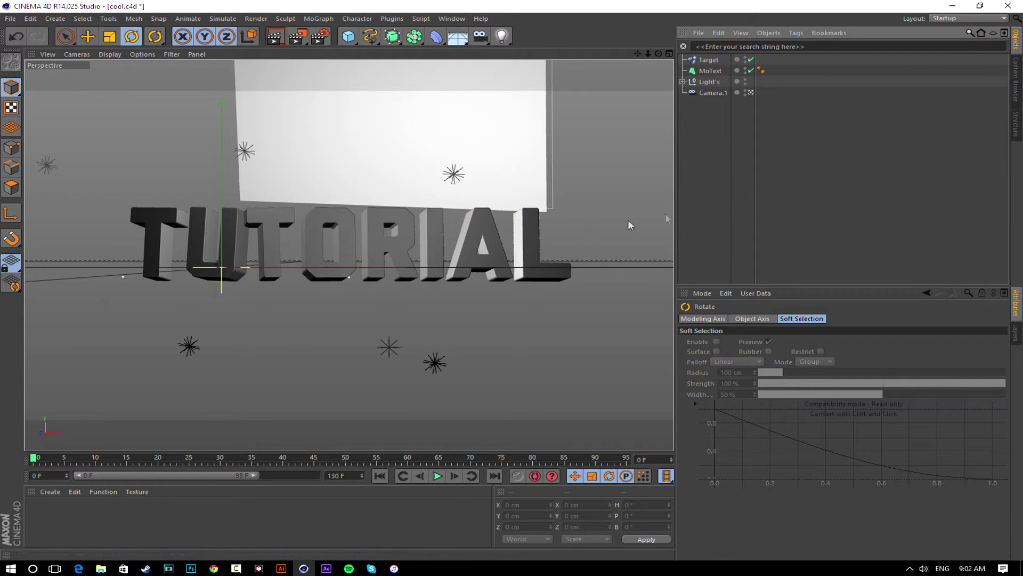
click(321, 38)
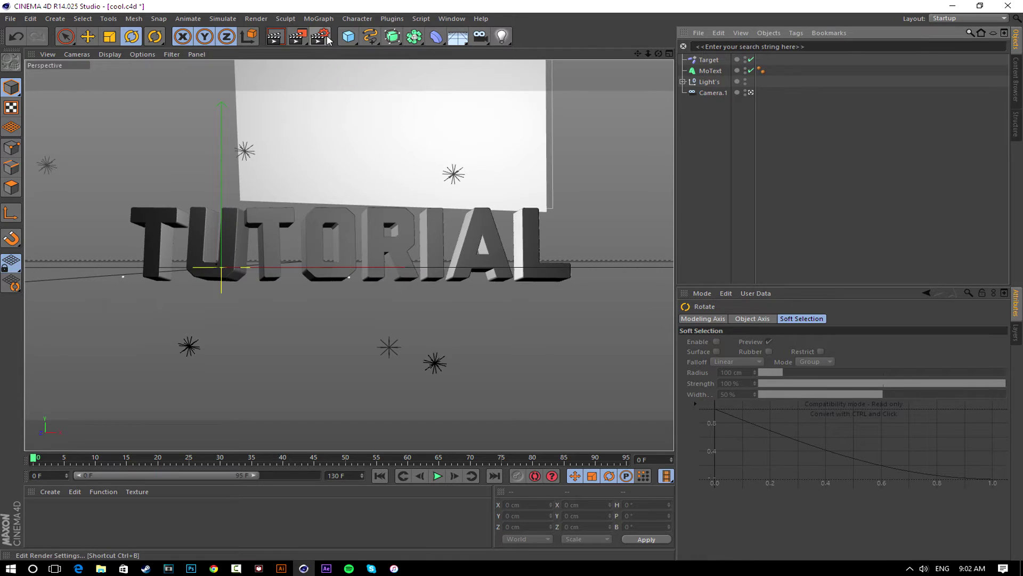
Set the render save path to the TUTORIAL file with PNG as the image format.
drag(203, 14, 502, 75)
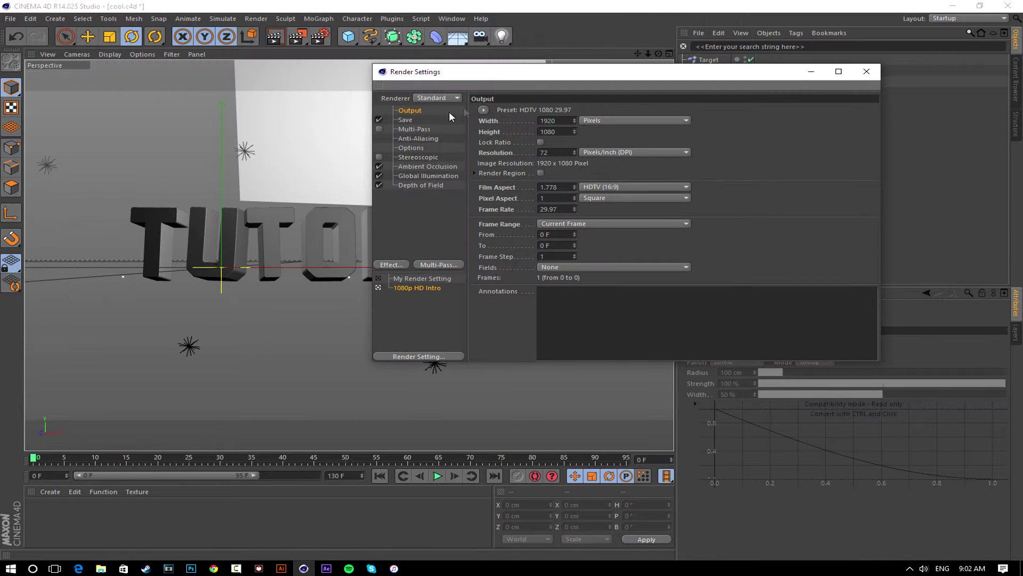
click(405, 119)
click(864, 130)
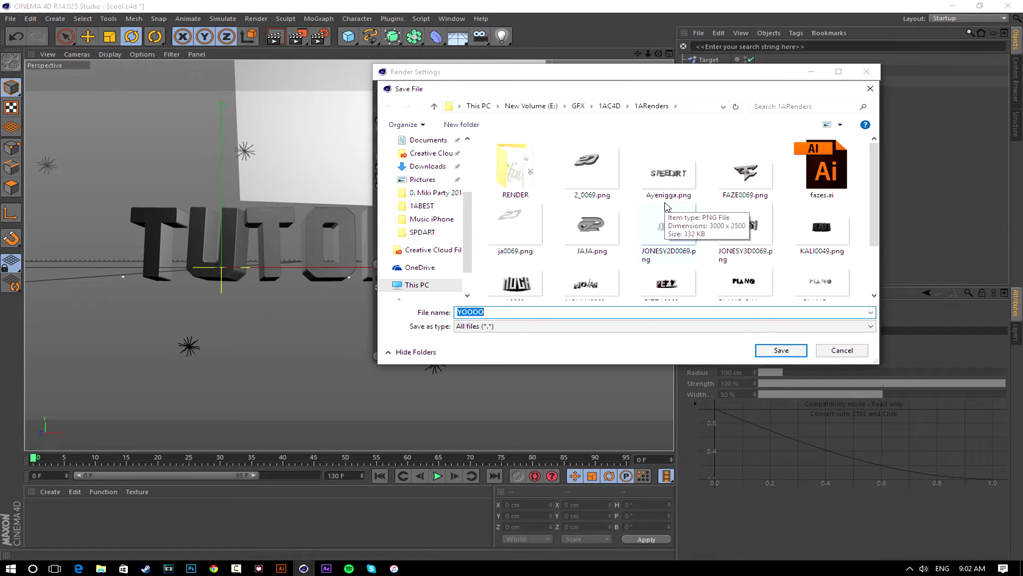
text(TUTORIAL)
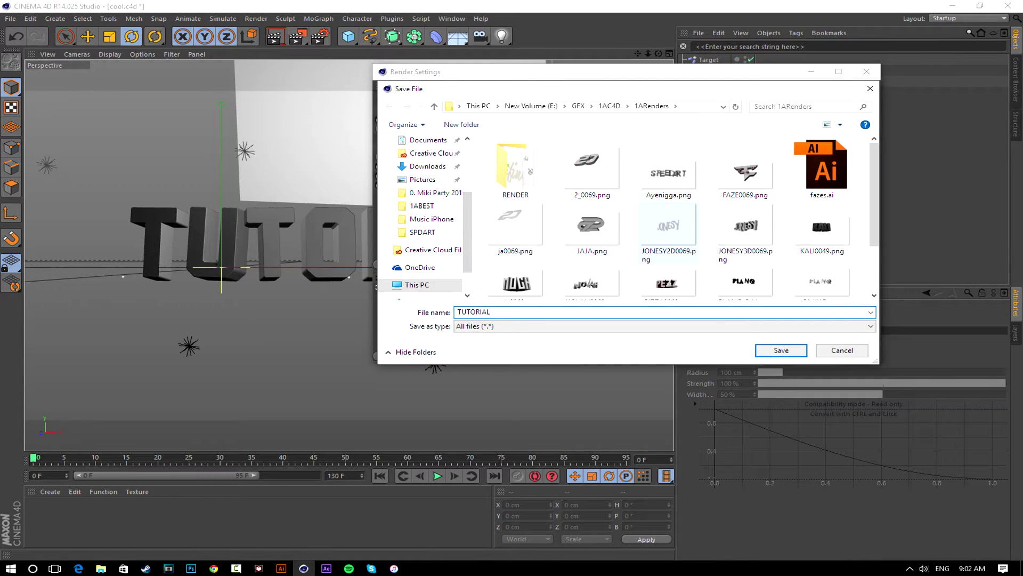
click(787, 348)
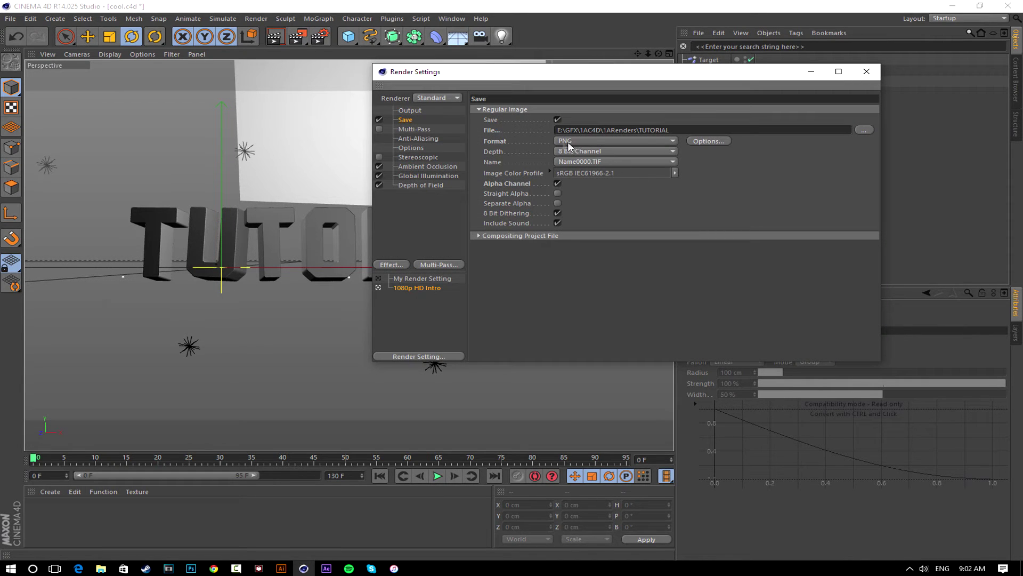
click(568, 146)
click(661, 245)
Review the render settings pages, confirm the 1920x1080 output resolution, and close Render Settings.
click(409, 111)
click(414, 129)
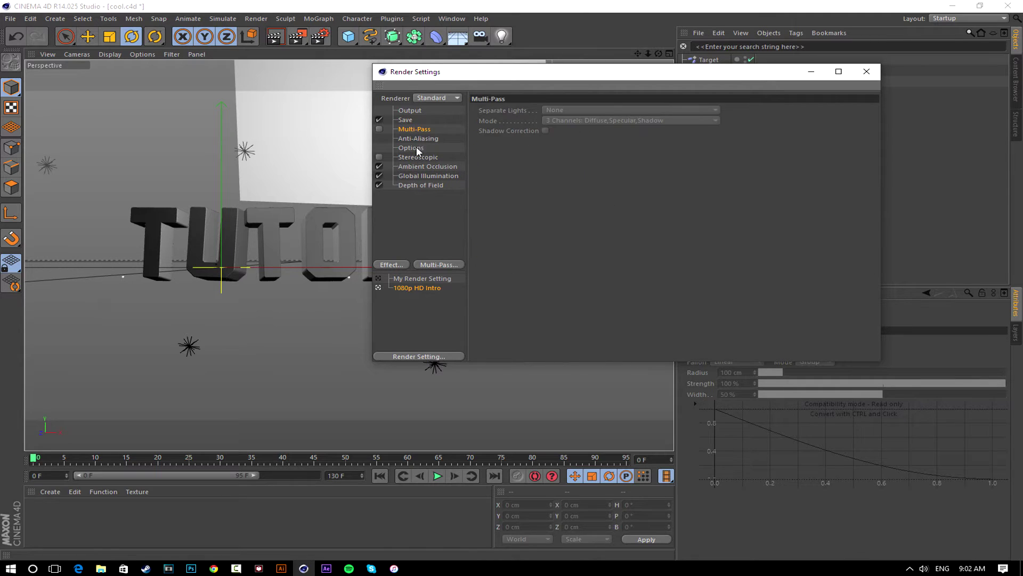
click(411, 148)
click(420, 187)
click(418, 158)
click(421, 176)
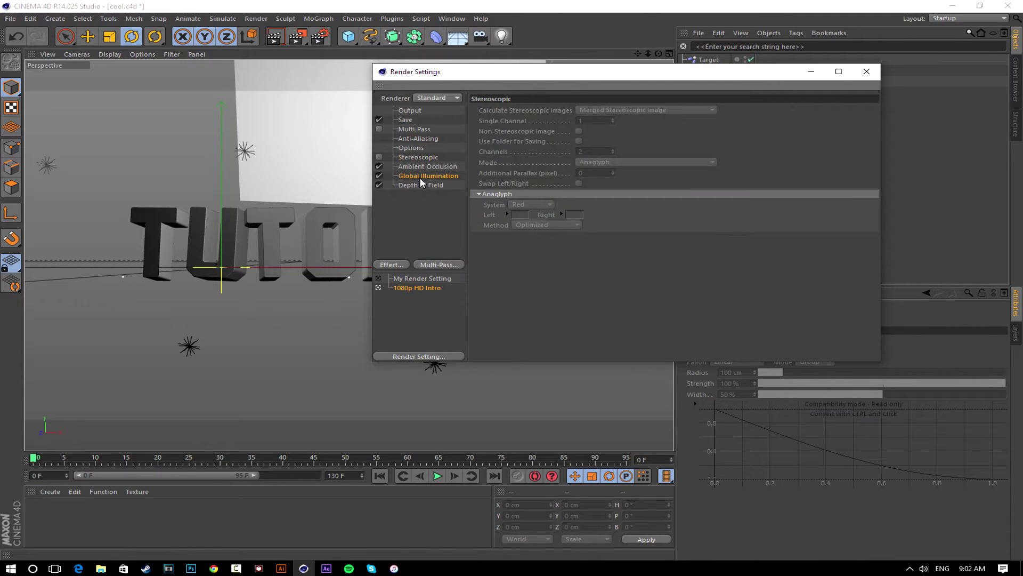
click(418, 167)
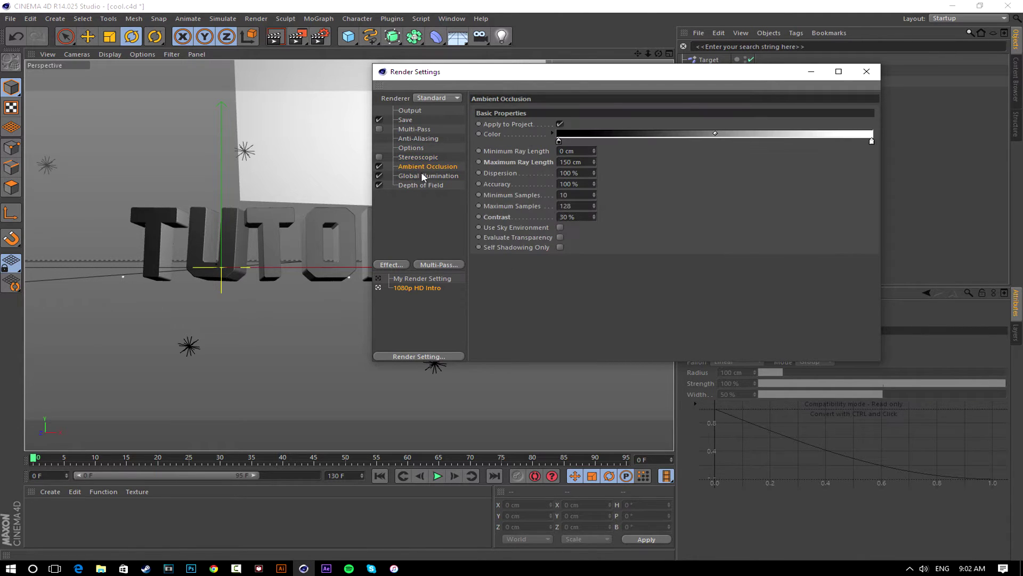
click(410, 110)
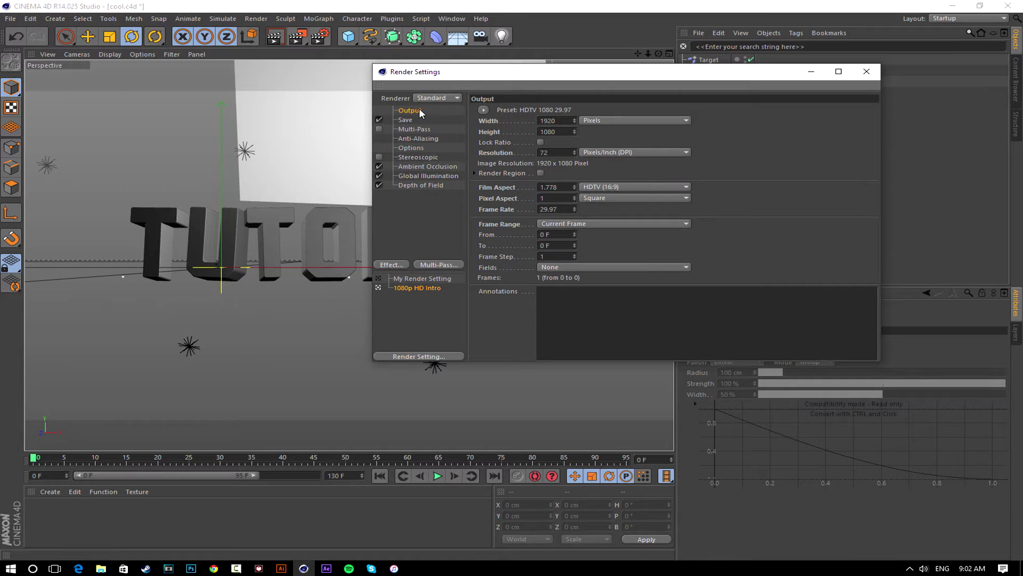
double_click(548, 120)
click(773, 158)
click(867, 72)
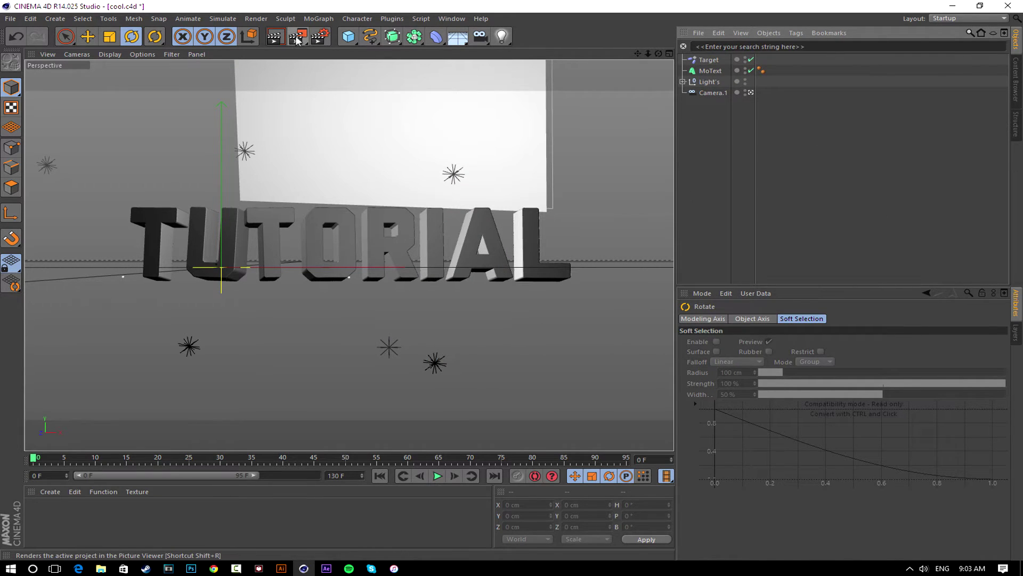
Render the silver TUTORIAL text to a 1920x1080 TUTORIAL.png in the Picture Viewer, then close the viewer.
click(300, 38)
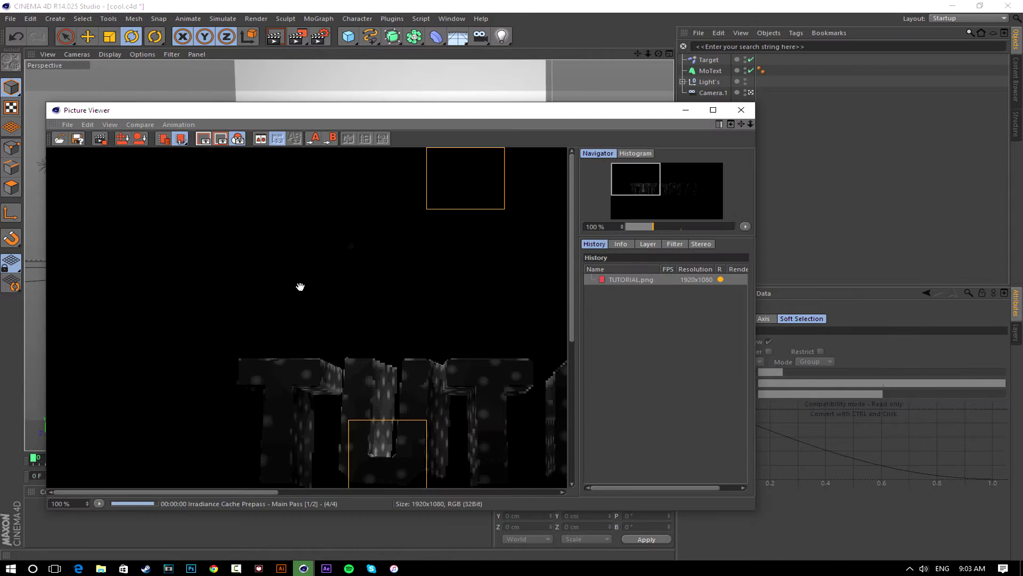
scroll(484, 281, up, 4)
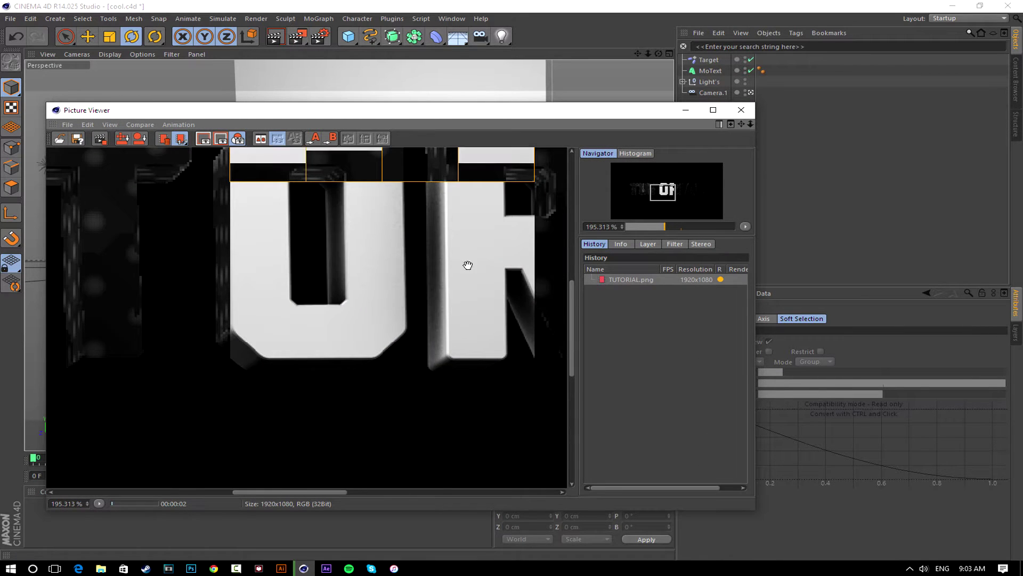
scroll(393, 269, down, 3)
scroll(388, 272, down, 3)
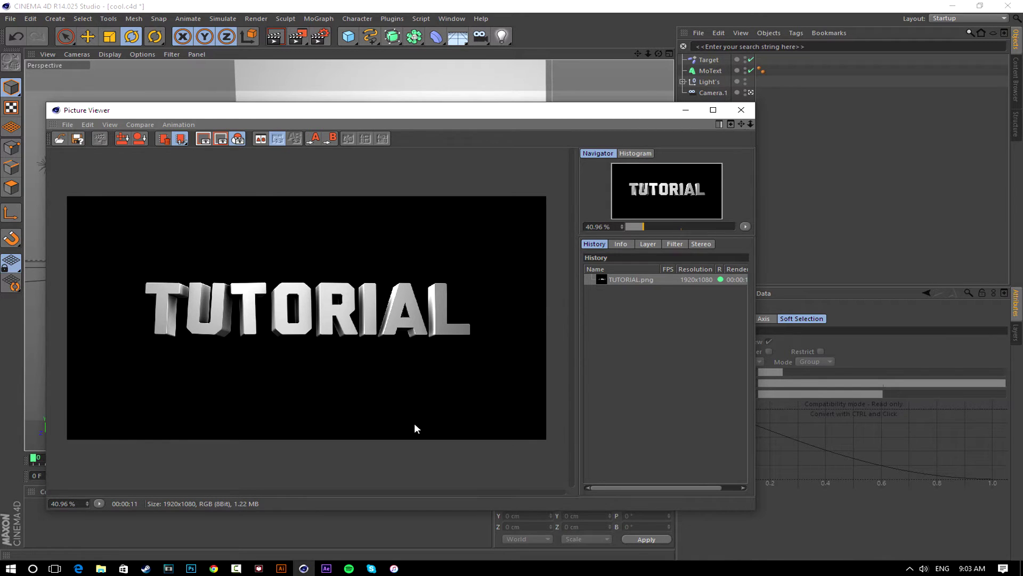
click(349, 568)
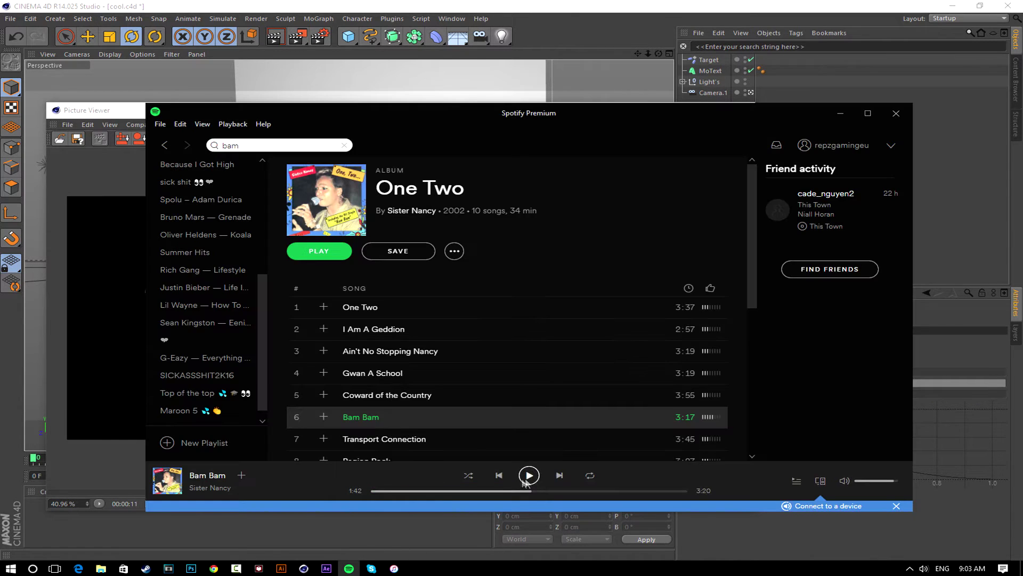
click(572, 5)
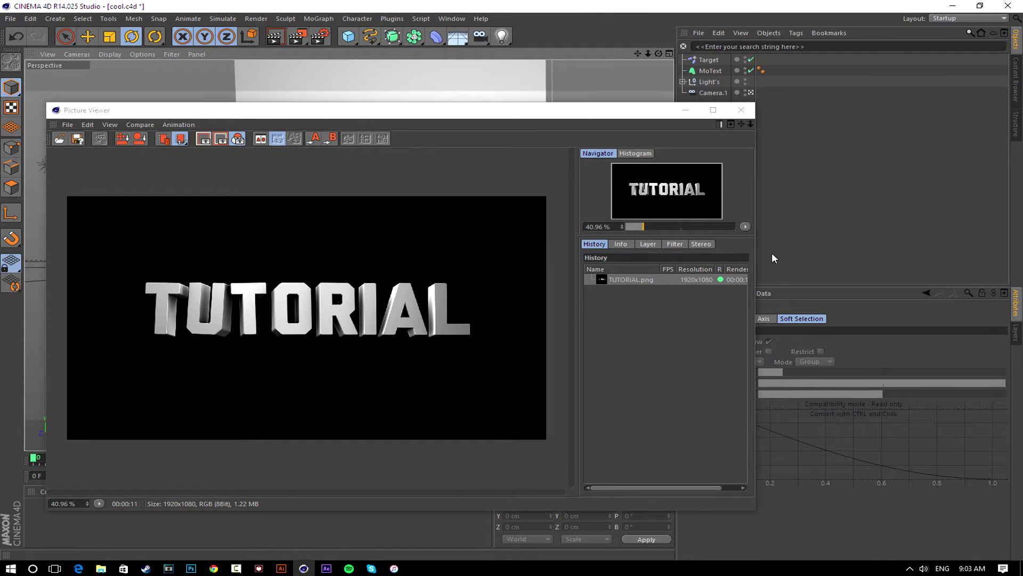
click(740, 110)
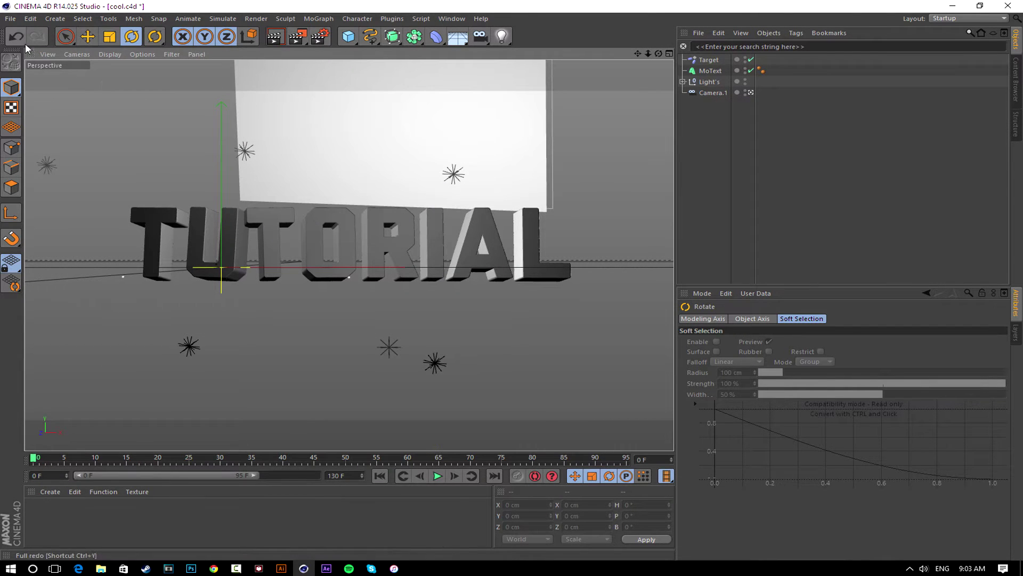
Save the scene under the new file name LIGHTROOM.c4d with File > Save as.
click(10, 18)
click(34, 123)
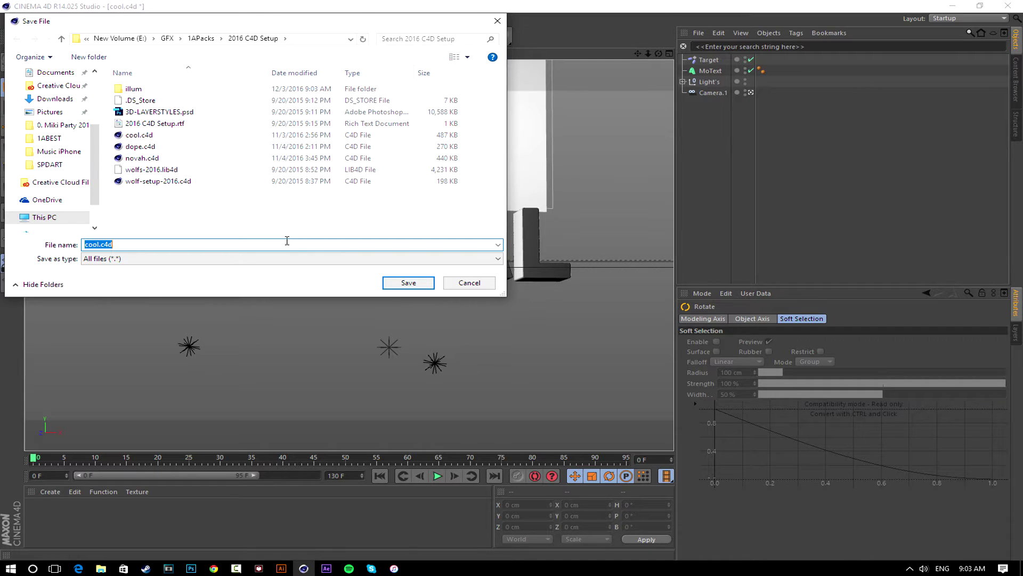
text(L)
click(408, 284)
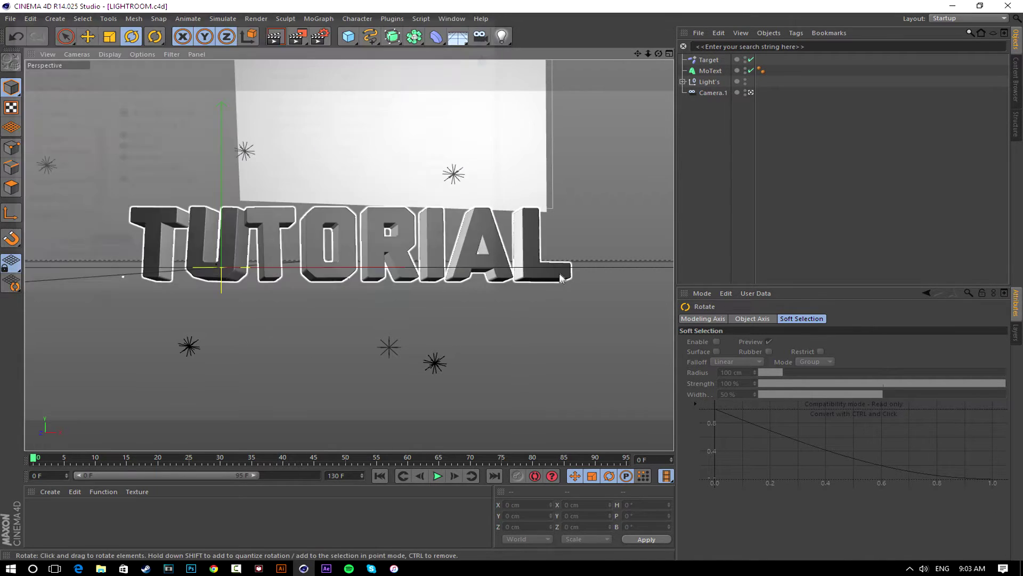
Delete the stray letters after TUTORIAL in the MoText Text field.
click(710, 71)
click(755, 367)
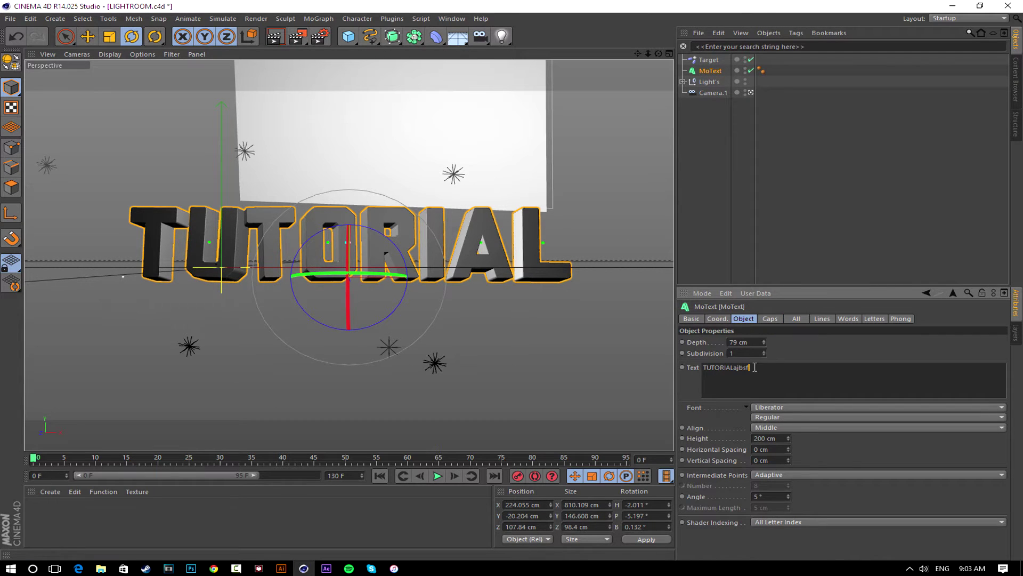
drag(749, 368, 734, 374)
key(BackSpace)
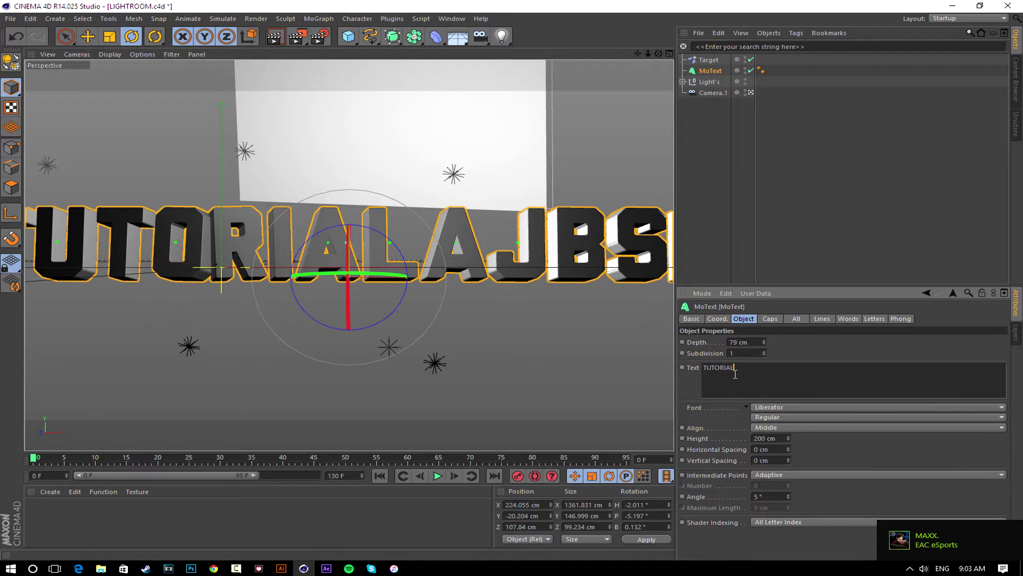
Save LIGHTROOM.c4d again and launch Photoshop from the taskbar.
click(12, 19)
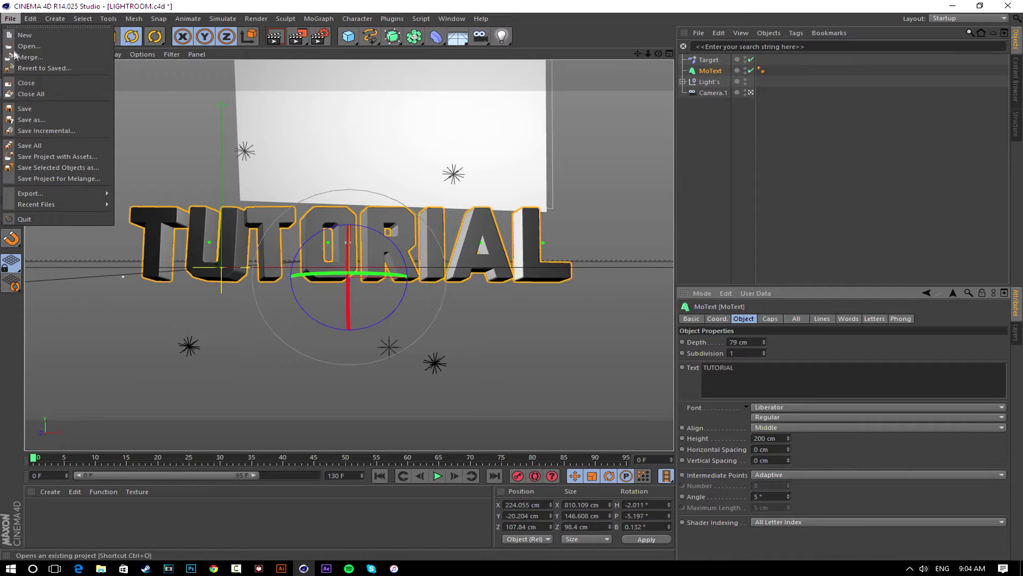
click(24, 109)
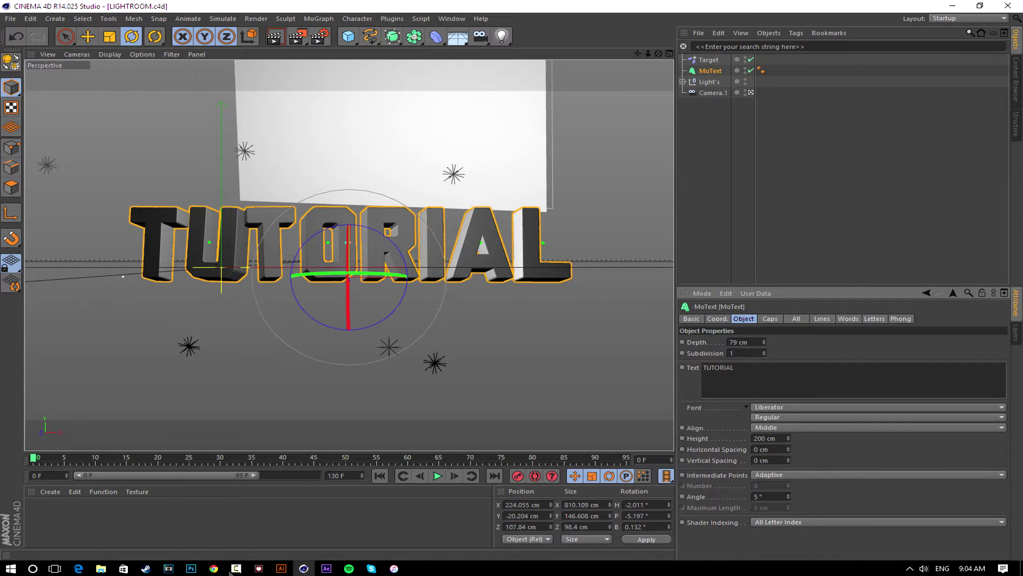
click(191, 568)
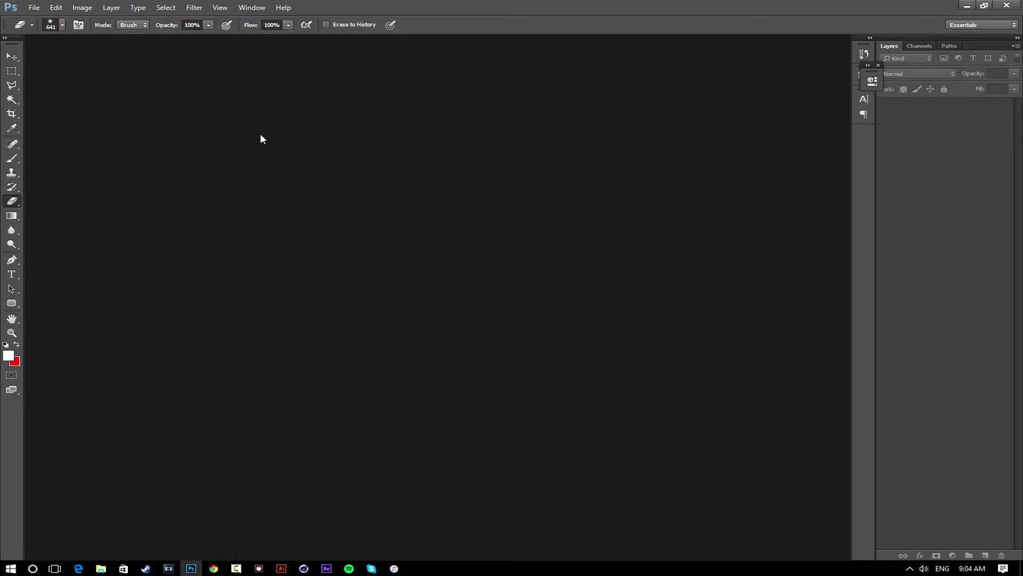
Create a new 1280 x 720 pixel Photoshop document with a black background.
click(34, 7)
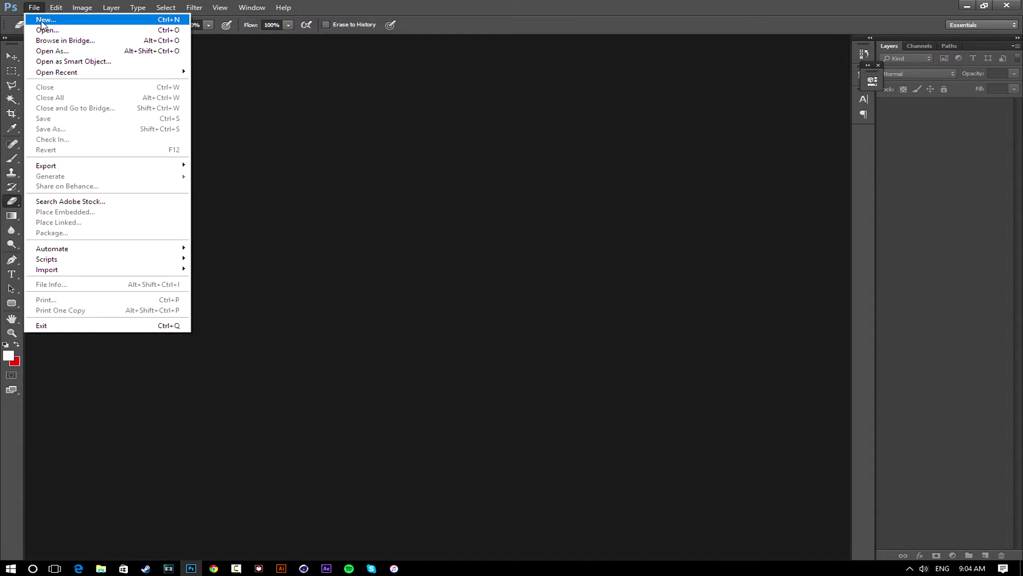
click(40, 20)
click(464, 184)
double_click(464, 184)
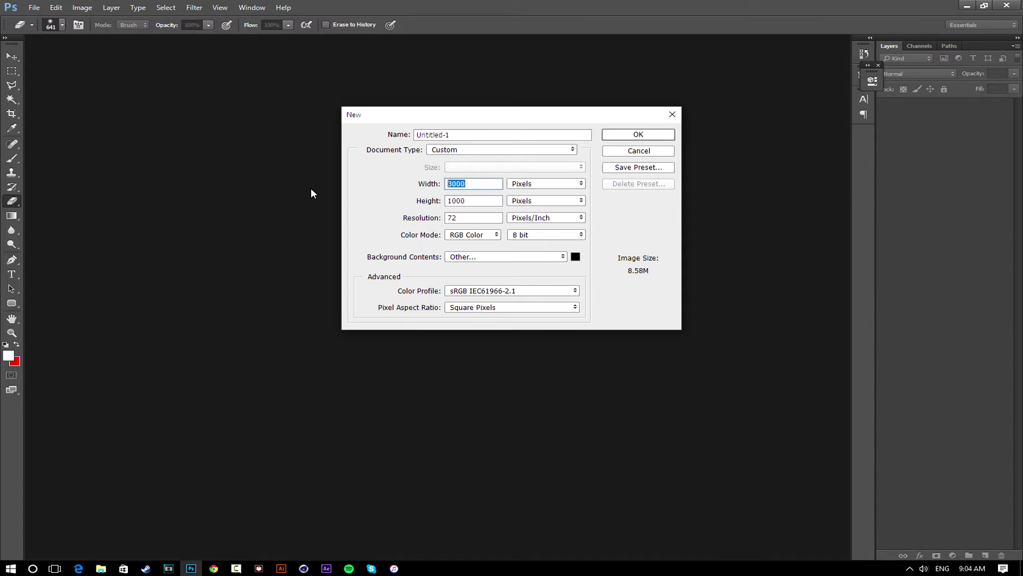
text(1280)
double_click(464, 200)
text(720)
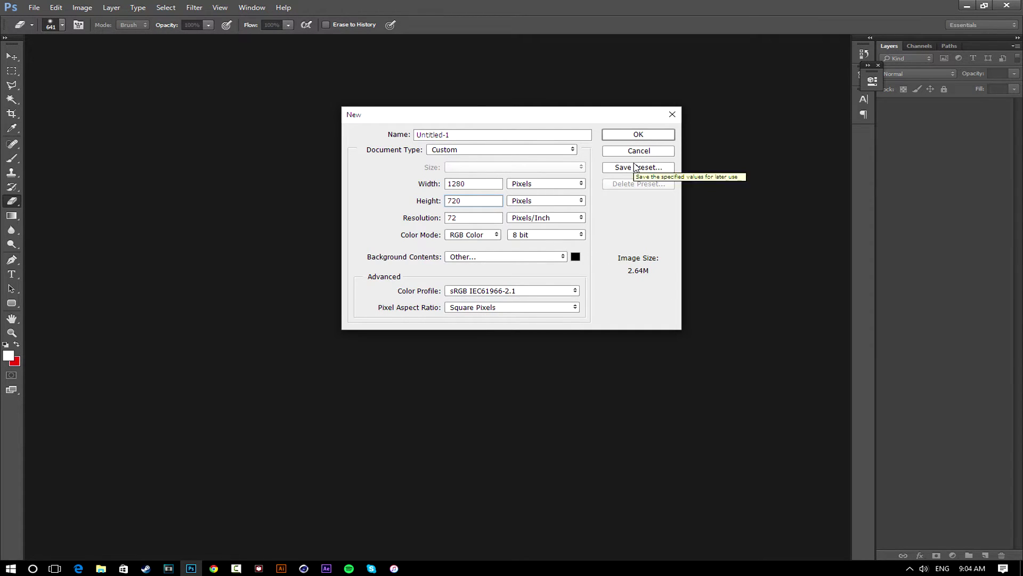
click(625, 137)
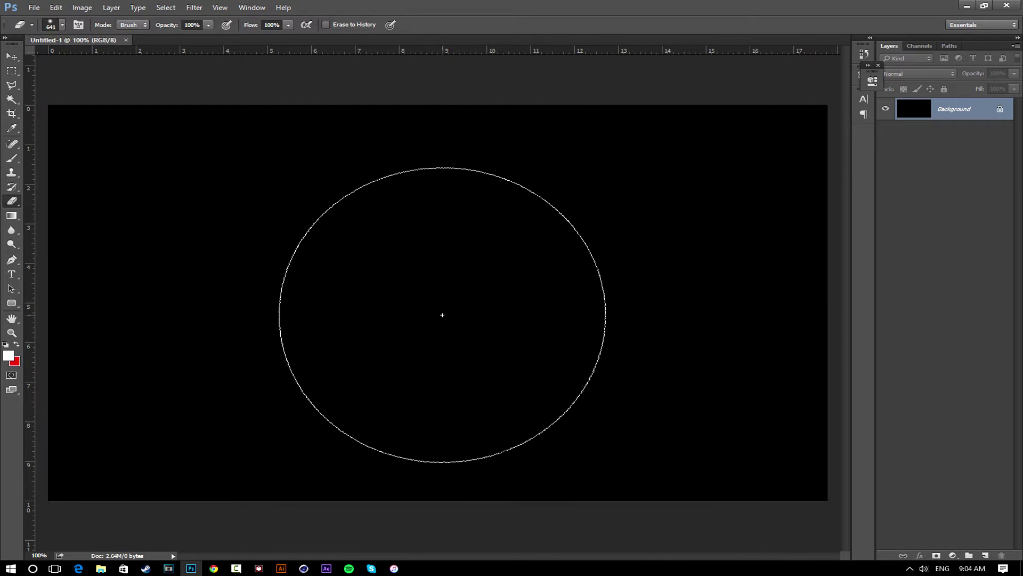
alt+scroll(442, 315, down, 6)
alt+scroll(473, 315, up, 4)
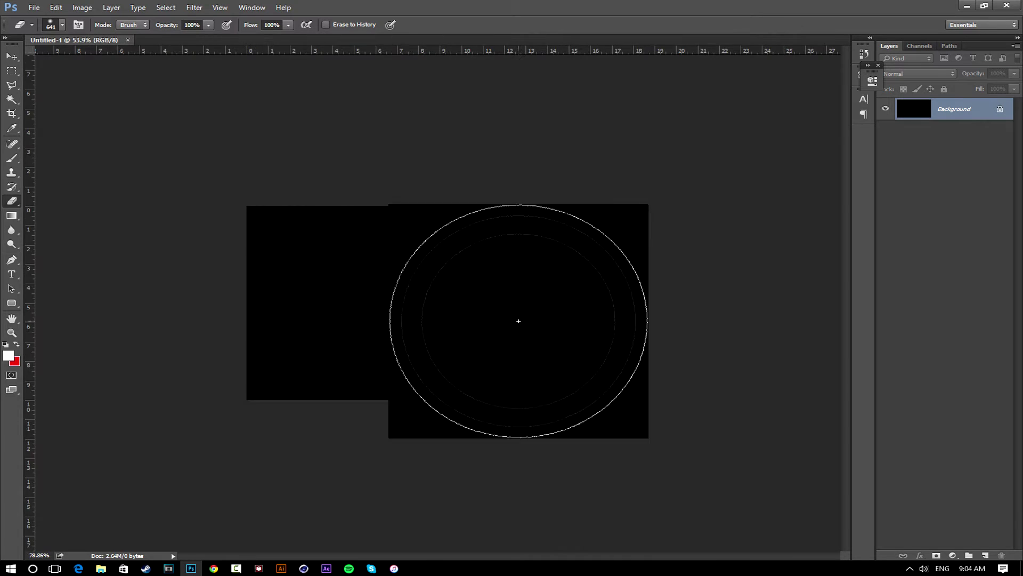
alt+scroll(519, 321, up, 2)
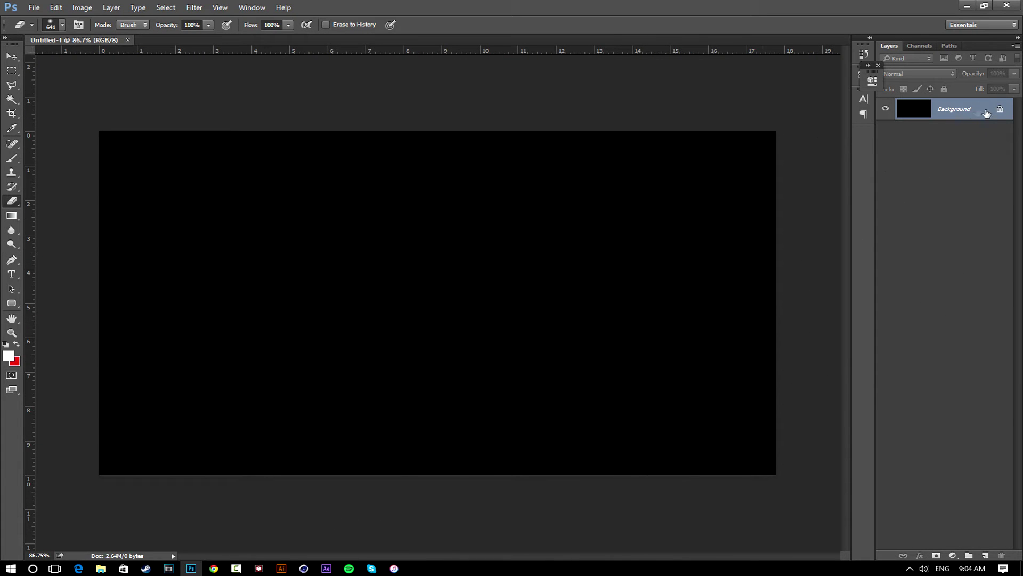